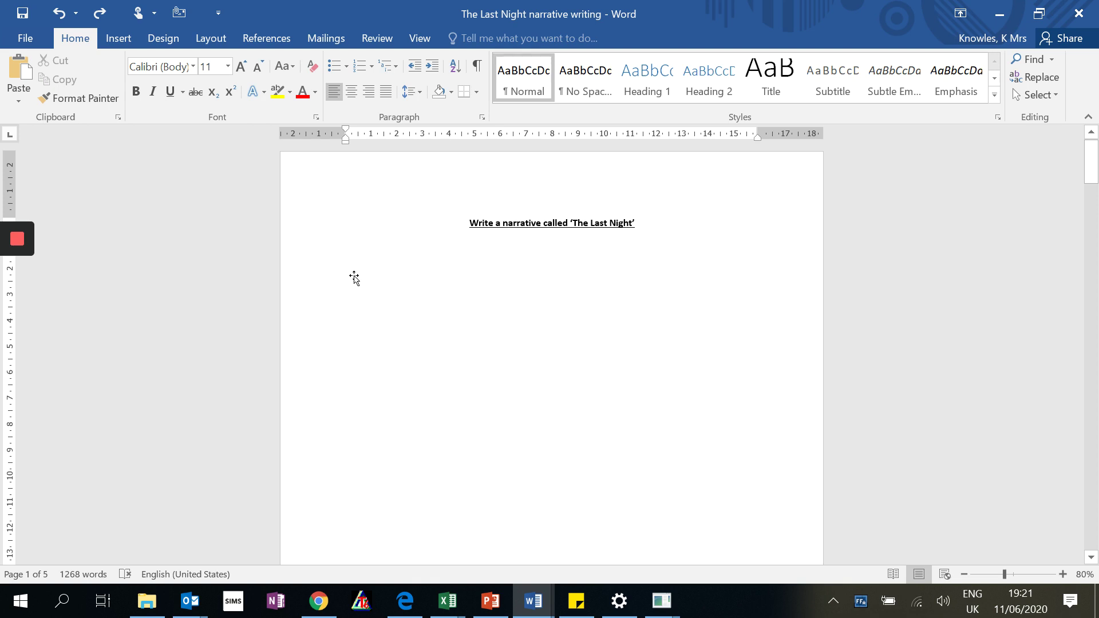
Delete the blank box covering step 1 to show 'Think around the topic' and 'The last night of WWI'.
{"action": "left_click", "coordinate": [355, 278]}
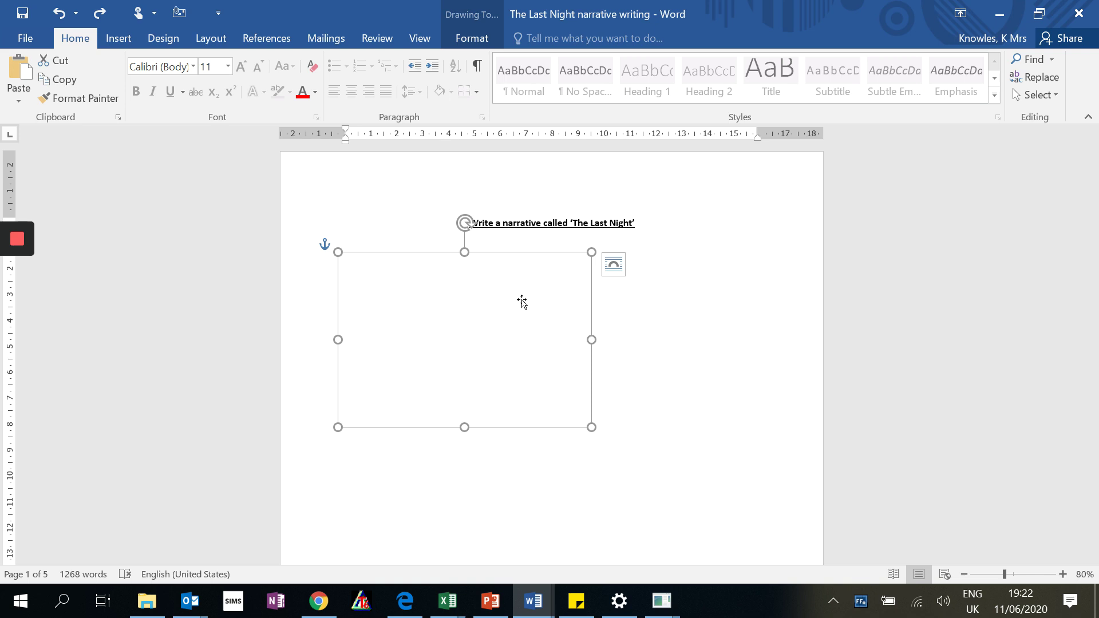
{"action": "key", "text": "Delete"}
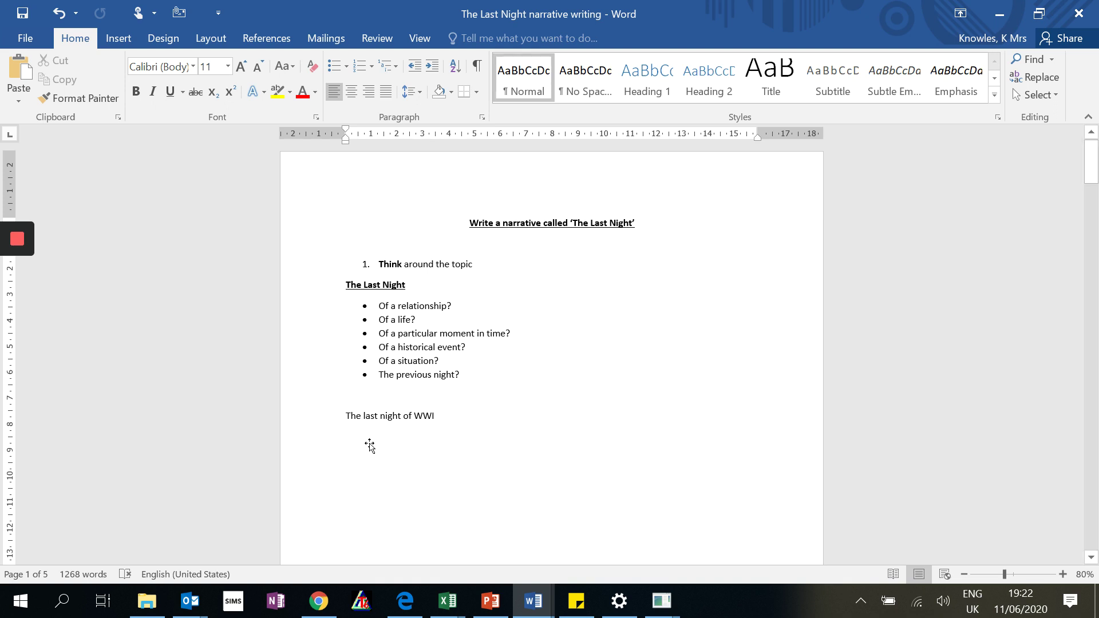
Delete the blank box to show Perspective: 'Third person; past tense. Soldier in the trenches.'.
{"action": "left_click", "coordinate": [364, 442]}
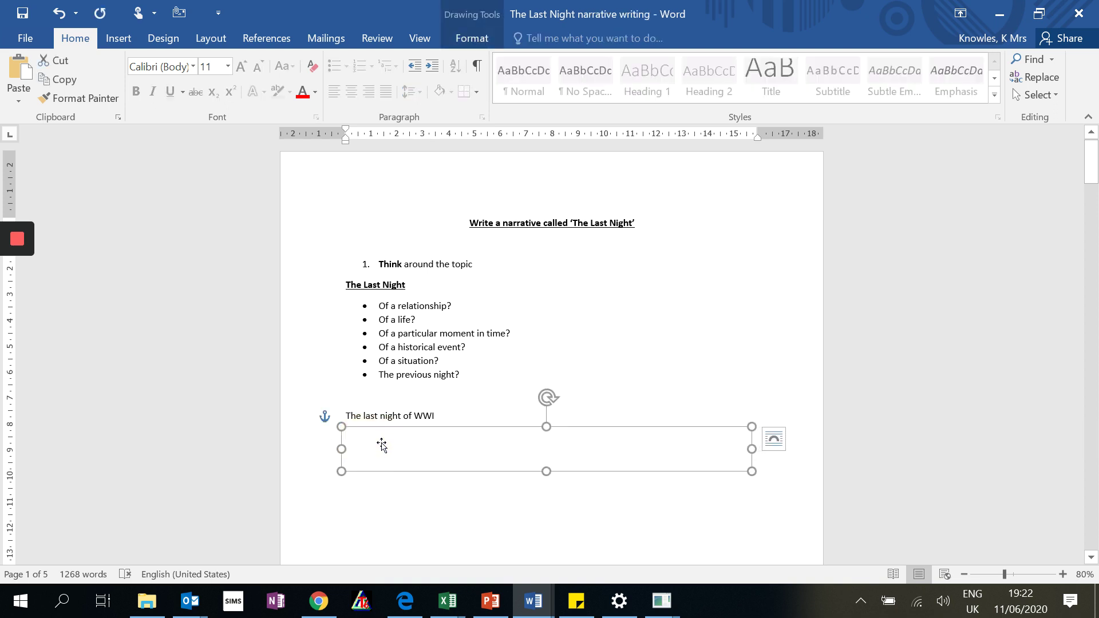
{"action": "key", "text": "Delete"}
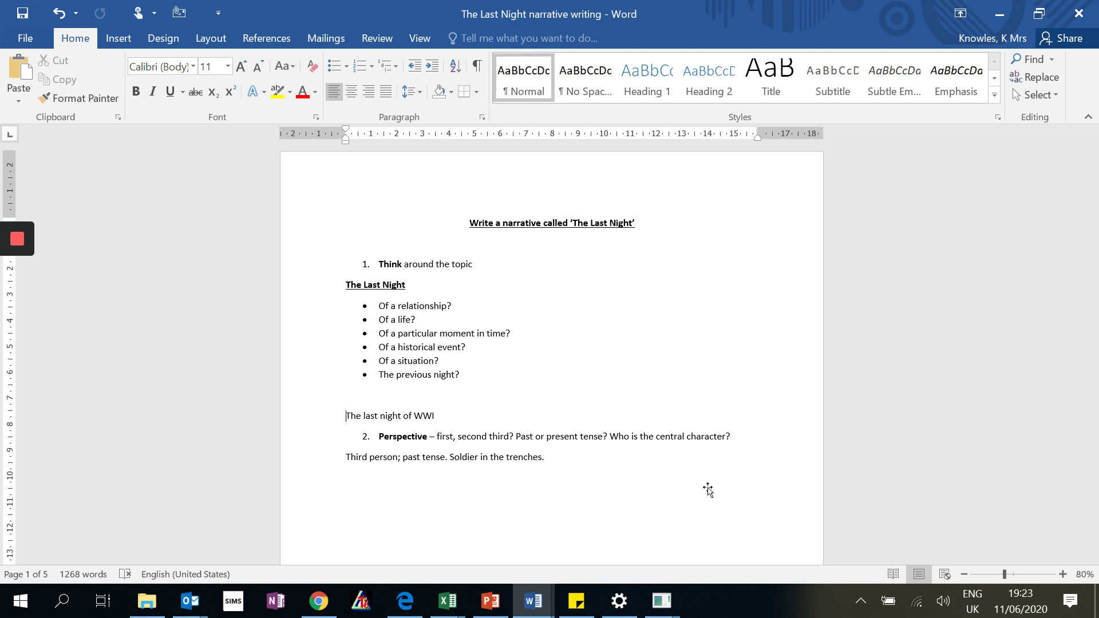
Delete the large blank box below the Perspective answer to show Structure's Establishing event, Shift and Ending prompts.
{"action": "left_click", "coordinate": [474, 496]}
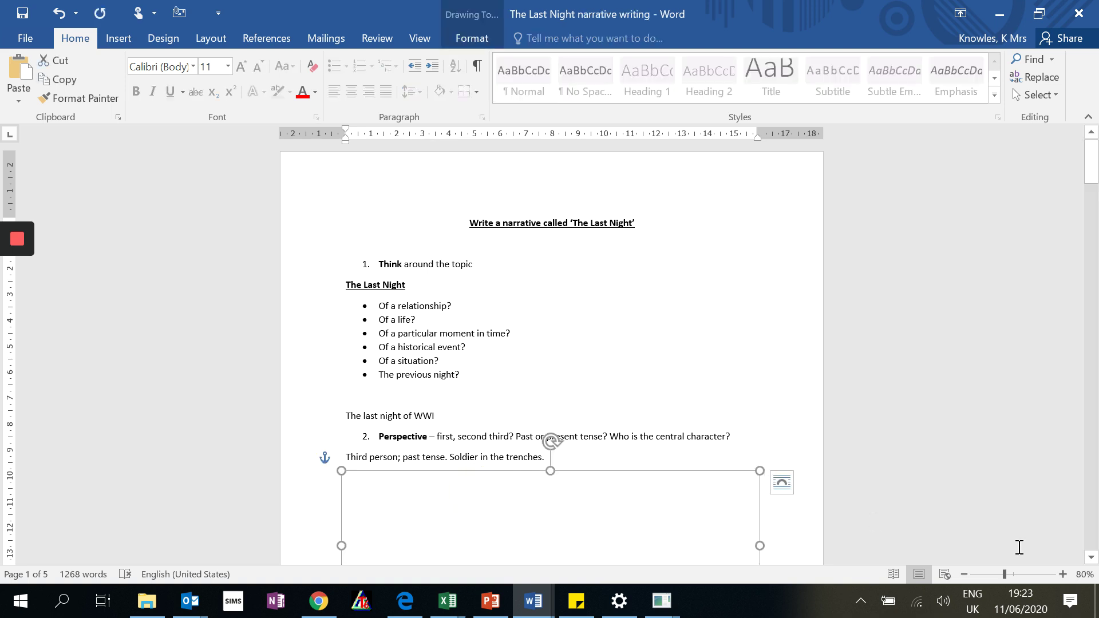
{"action": "left_click", "coordinate": [1091, 557]}
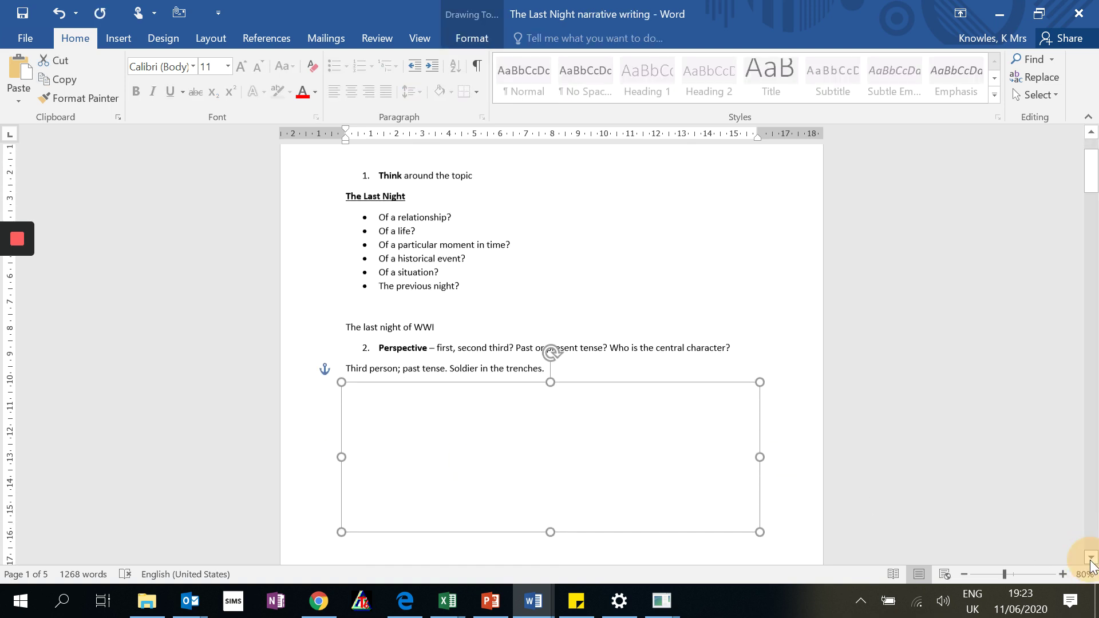
{"action": "scroll", "coordinate": [1091, 558], "scroll_direction": "down", "scroll_amount": 3}
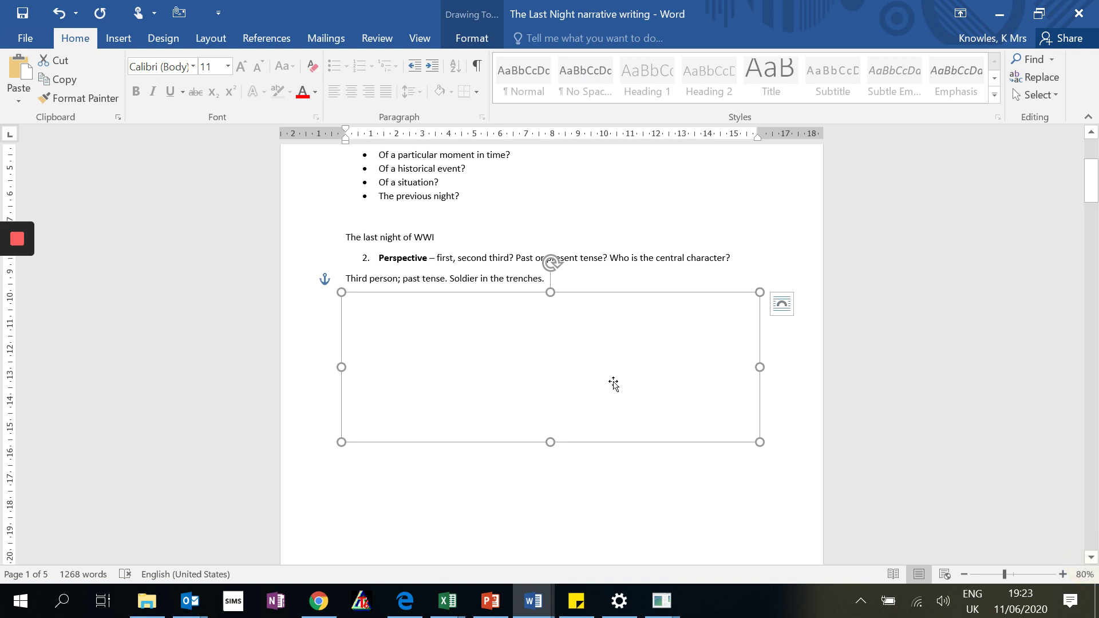
{"action": "key", "text": "Delete"}
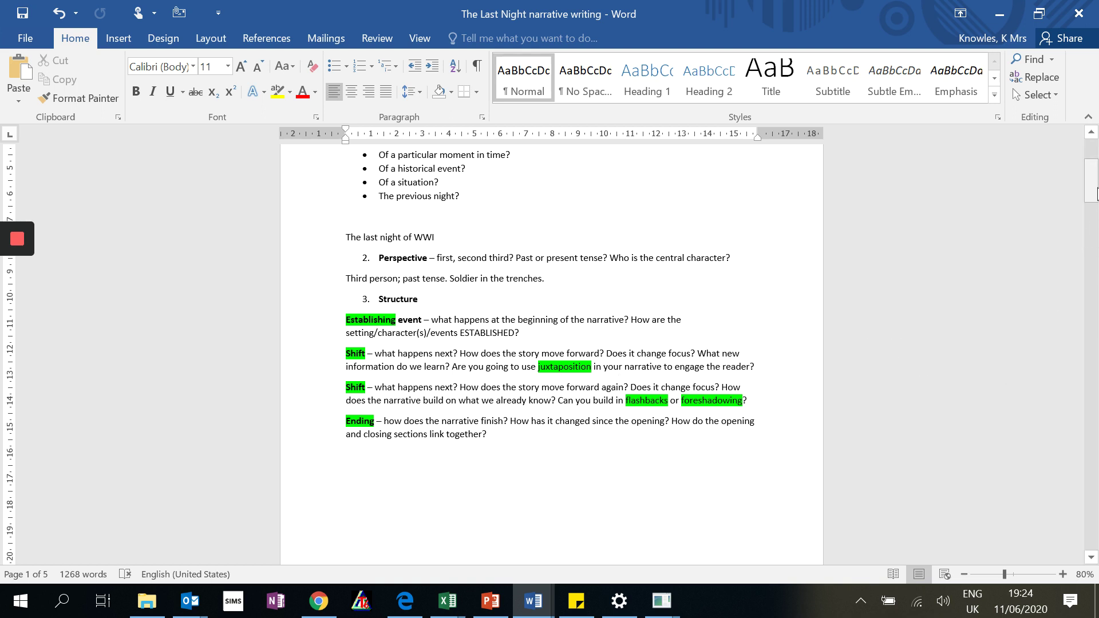
Remove the blank box below Structure to show step 4, Reminders, and step 5, 'Get the balance right.'.
{"action": "left_click_drag", "start_coordinate": [1094, 182], "coordinate": [1093, 183]}
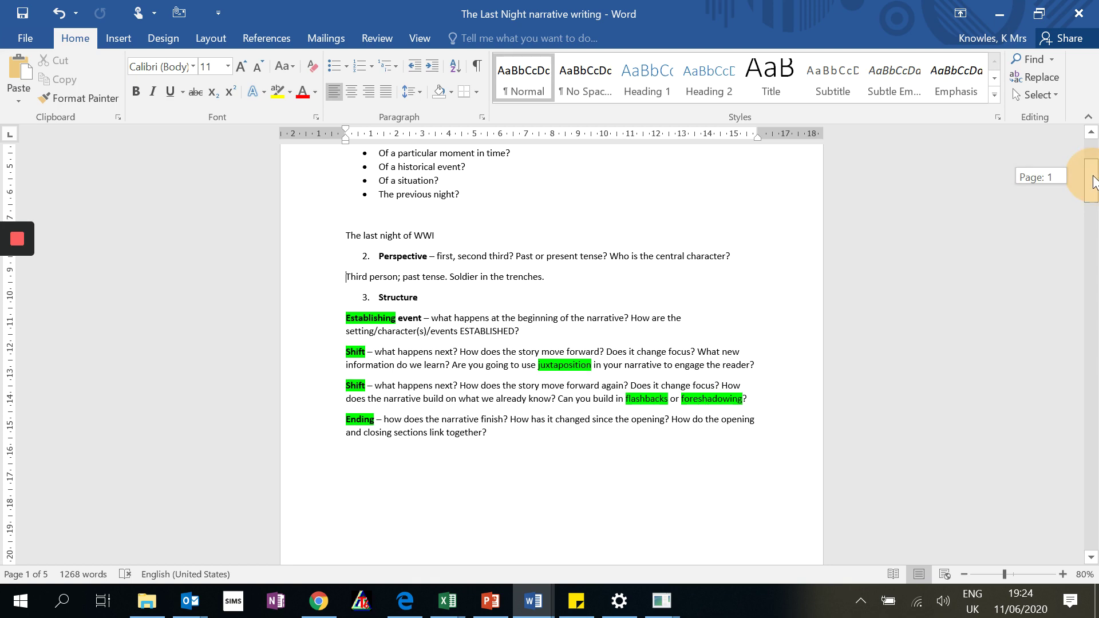
{"action": "left_click_drag", "start_coordinate": [1093, 182], "coordinate": [1093, 198]}
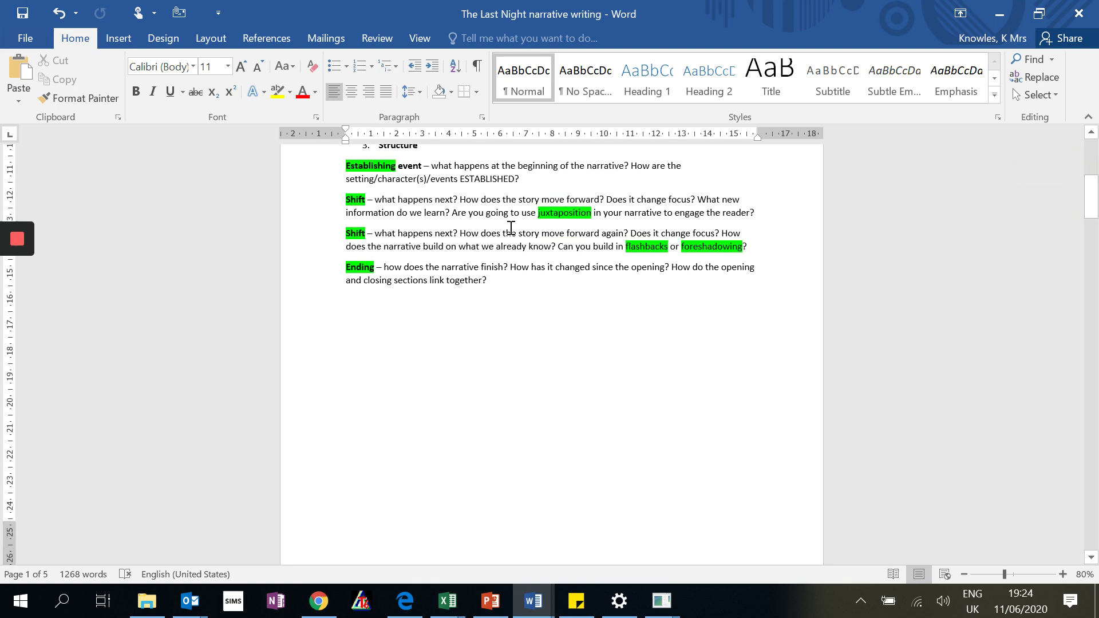
{"action": "left_click", "coordinate": [436, 314]}
{"action": "key", "text": "ctrl+z"}
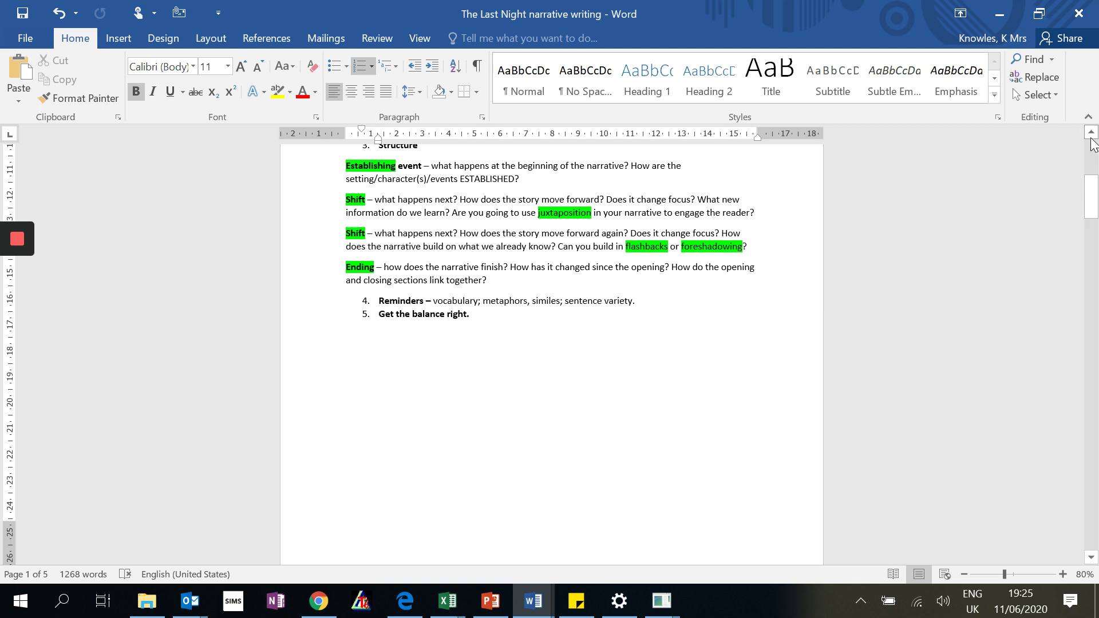
Scroll to page 2's colour-coded passage ending 'Don't just write words. Write music.'.
{"action": "left_click", "coordinate": [1098, 200]}
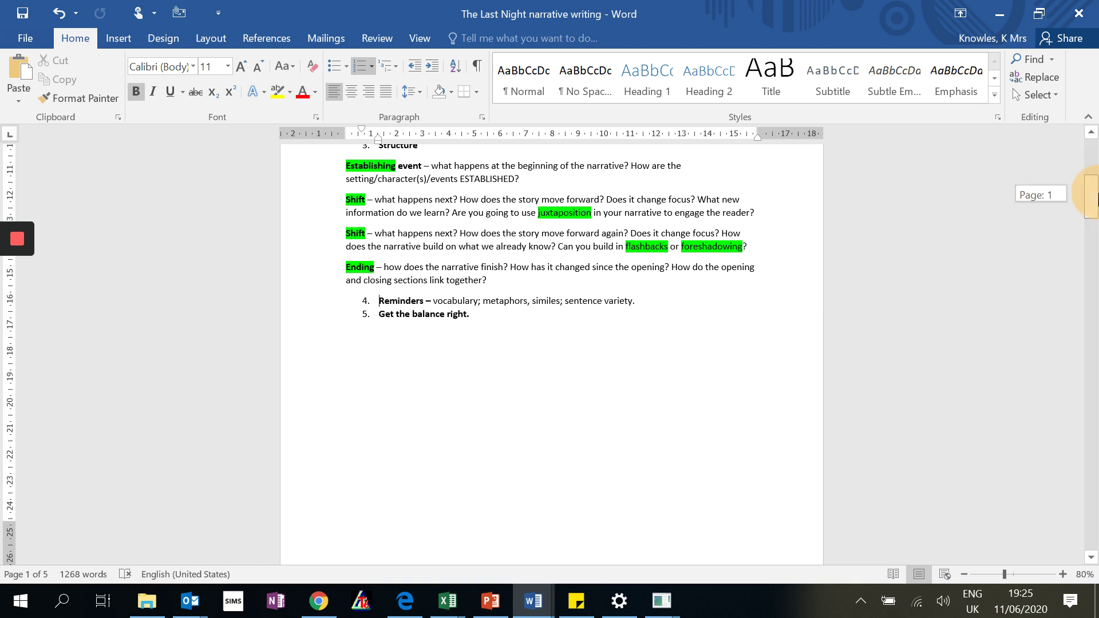
{"action": "left_click_drag", "start_coordinate": [1098, 200], "coordinate": [1097, 252]}
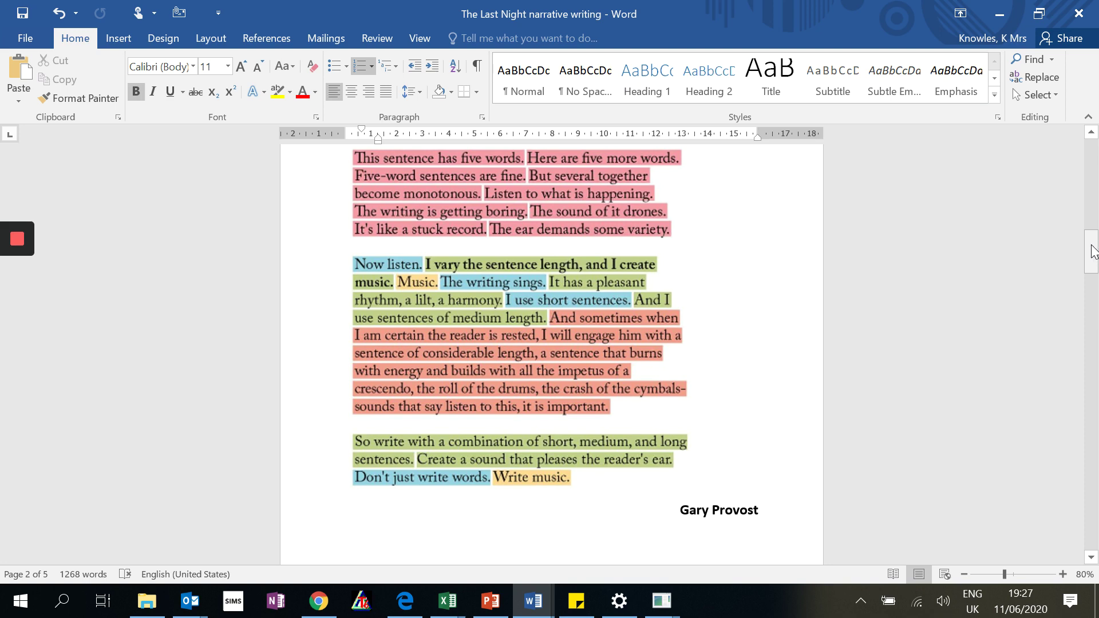
{"action": "left_click_drag", "start_coordinate": [1094, 252], "coordinate": [1090, 325]}
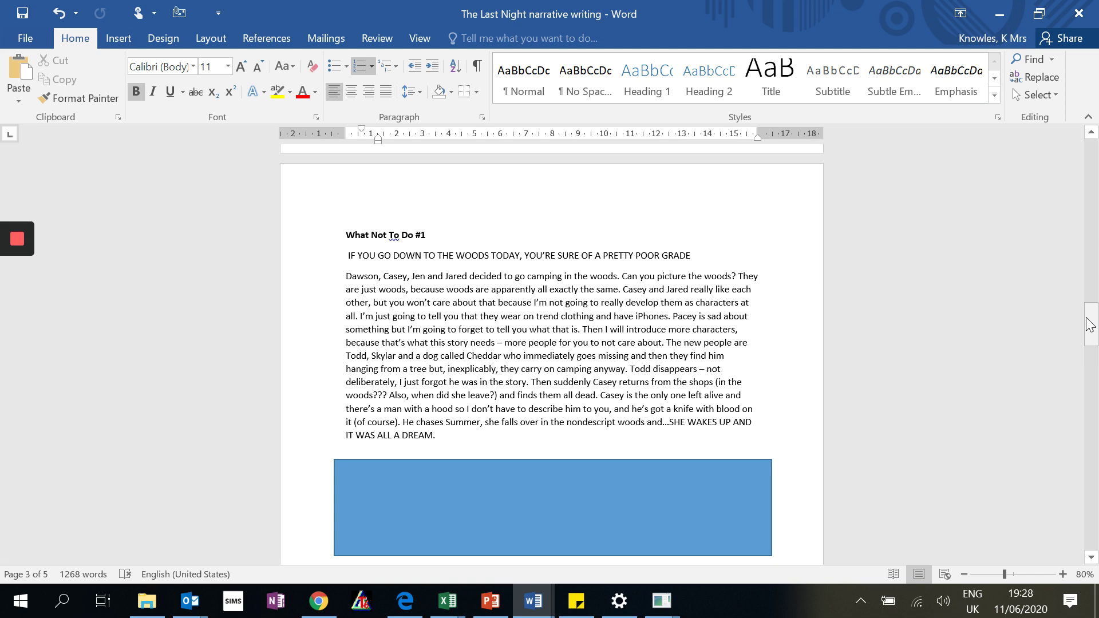
{"action": "mouse_move", "coordinate": [1090, 324]}
{"action": "left_mouse_down"}
{"action": "mouse_move", "coordinate": [1094, 342]}
{"action": "mouse_move", "coordinate": [1091, 325]}
{"action": "left_mouse_up"}
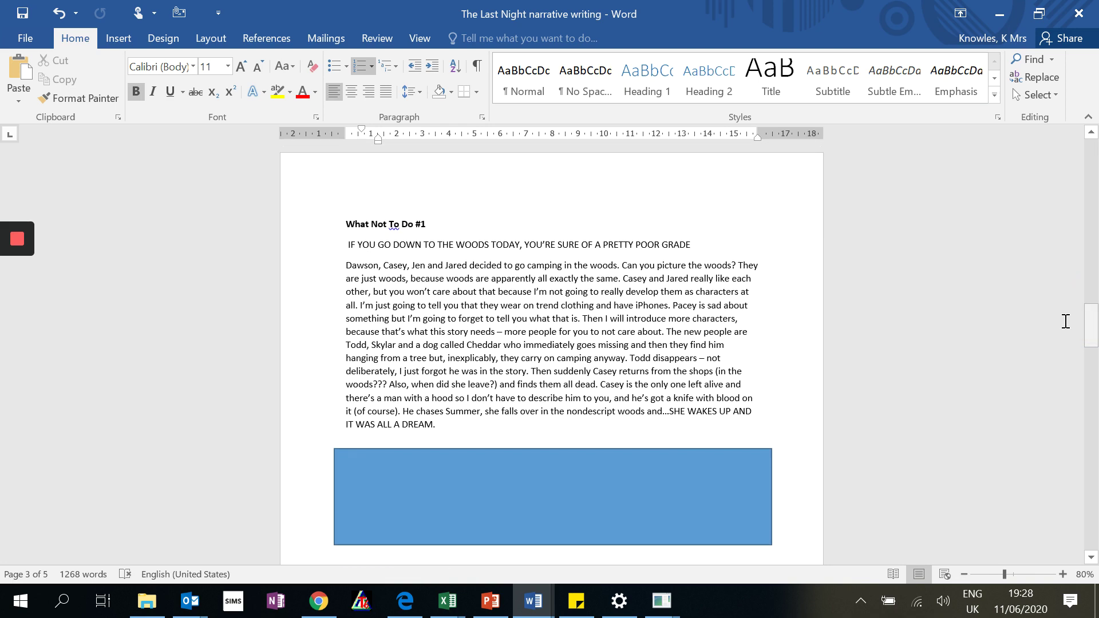
Delete the blue box to show tips: fewer characters, make readers care, don't be plot-driven.
{"action": "left_click", "coordinate": [639, 489]}
{"action": "key", "text": "Delete"}
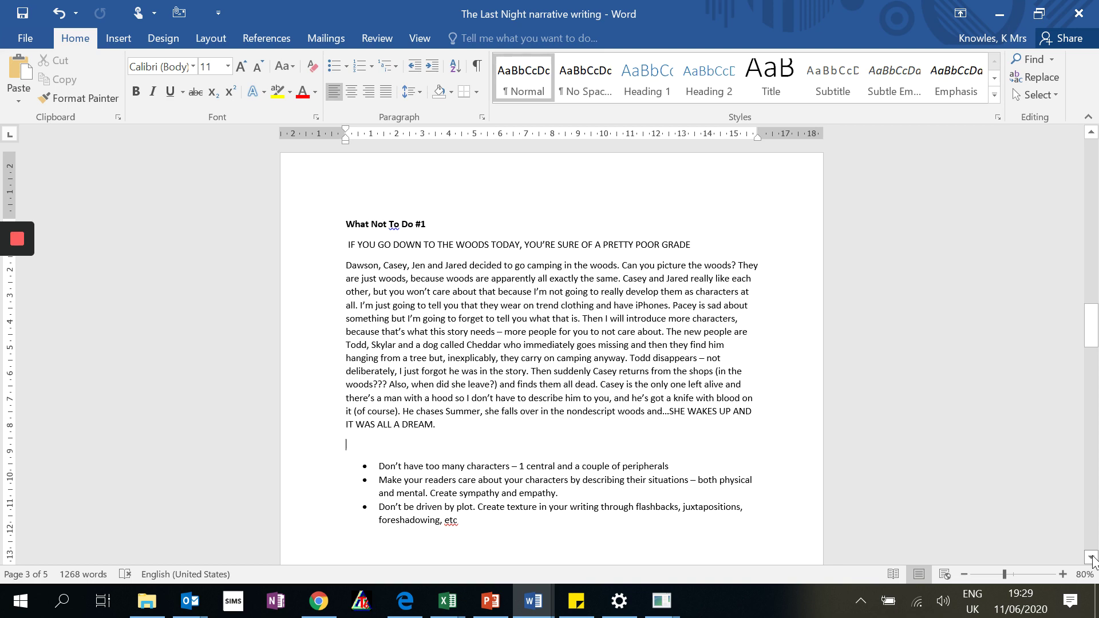
Scroll down to page 3's 'What not to do #2' sandwich-and-icing example and its blue box.
{"action": "left_click", "coordinate": [1092, 559]}
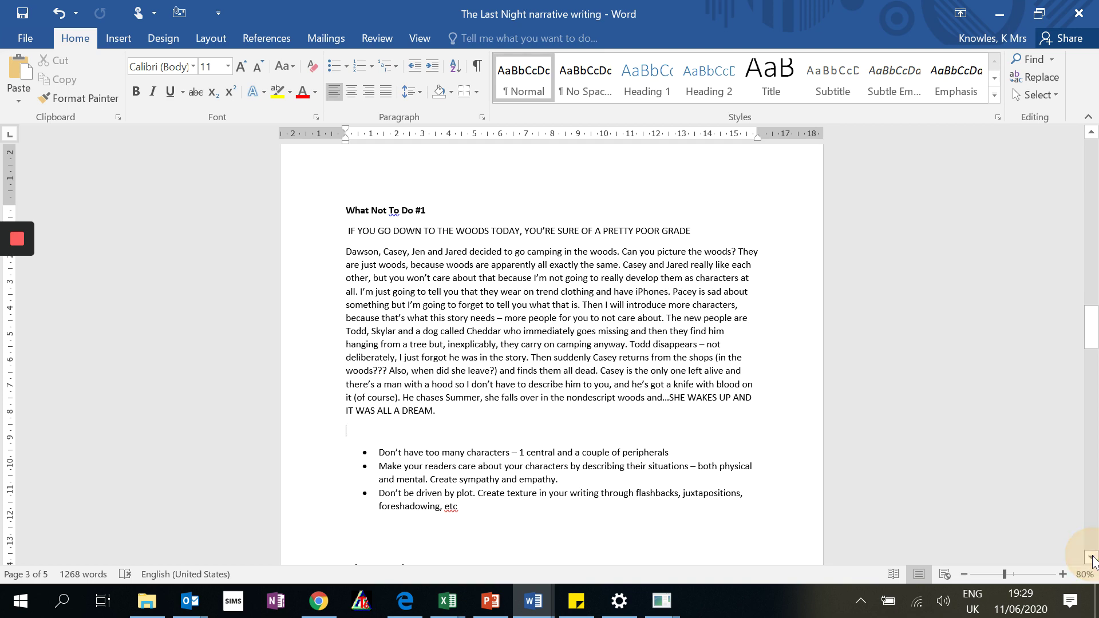
{"action": "left_click", "coordinate": [1092, 559]}
{"action": "left_click", "coordinate": [1092, 558]}
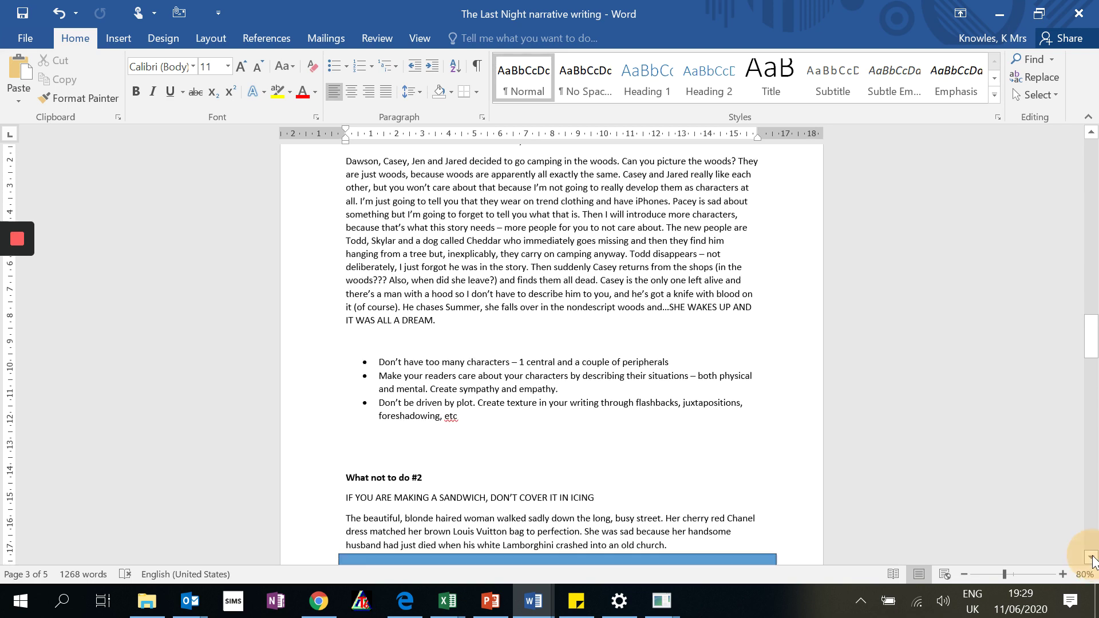
{"action": "left_click", "coordinate": [1092, 558]}
{"action": "left_click", "coordinate": [1092, 559]}
{"action": "left_click", "coordinate": [1091, 559]}
{"action": "left_click", "coordinate": [1092, 558]}
{"action": "left_click", "coordinate": [1091, 558]}
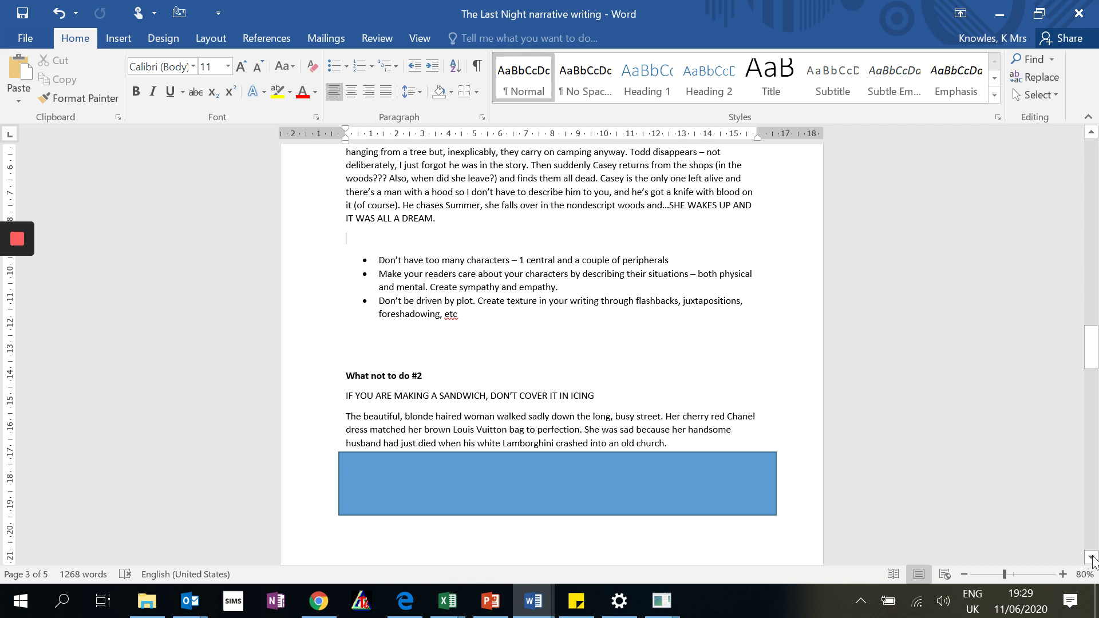
Delete the blue box to show: show, don't tell; use detail where needed; brands don't make people interesting.
{"action": "left_click", "coordinate": [633, 503]}
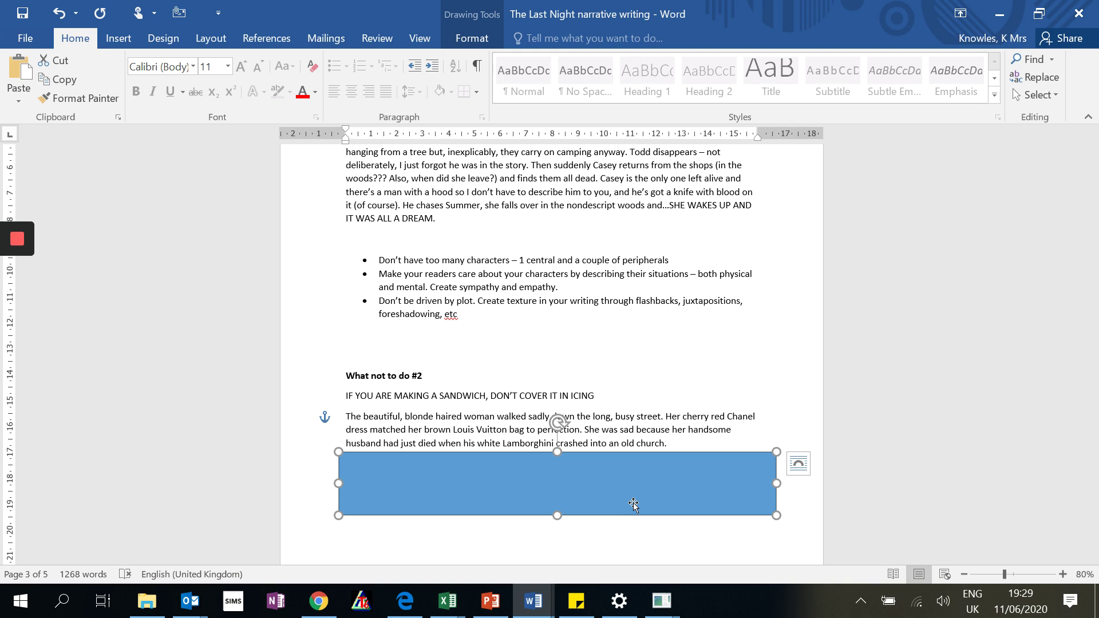
{"action": "key", "text": "Delete"}
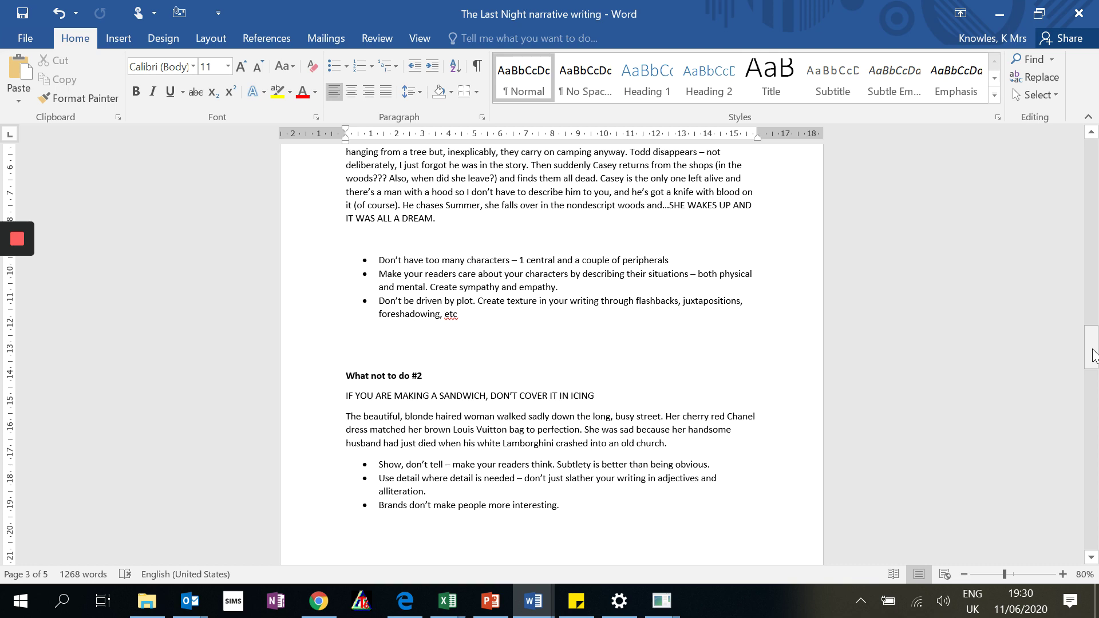
Scroll to page 4's 'The Last Night – Plan L1' outline about Private Smith.
{"action": "left_click_drag", "start_coordinate": [1092, 350], "coordinate": [1097, 425]}
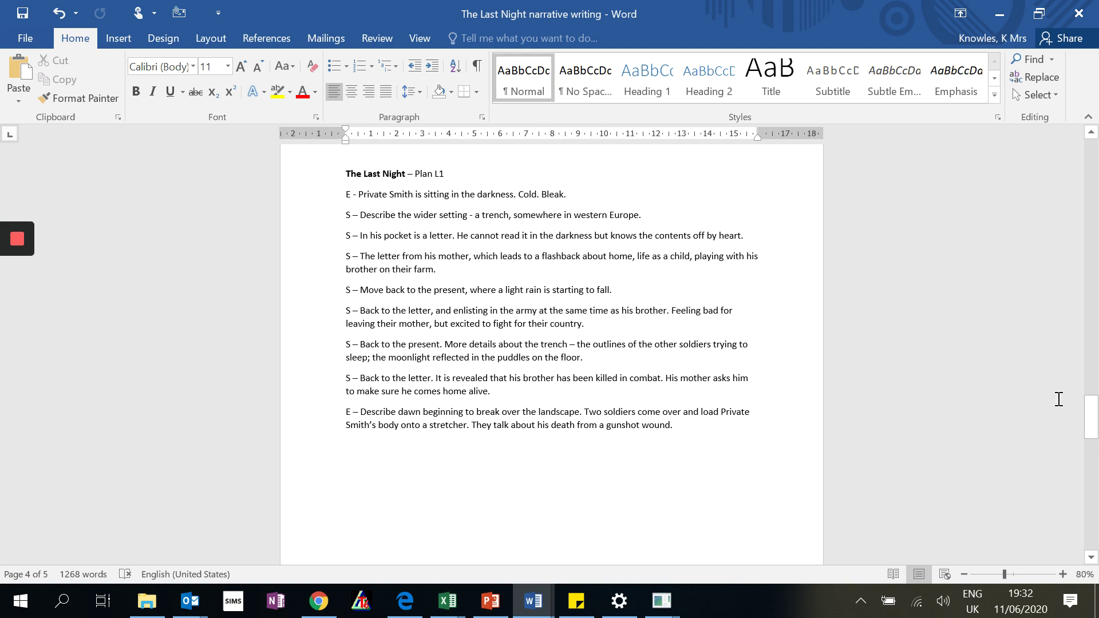
Scroll to page 5 and fine-tune the view of the finished 'The Last Night' story.
{"action": "left_click_drag", "start_coordinate": [1094, 420], "coordinate": [1095, 501]}
{"action": "left_click", "coordinate": [1092, 133]}
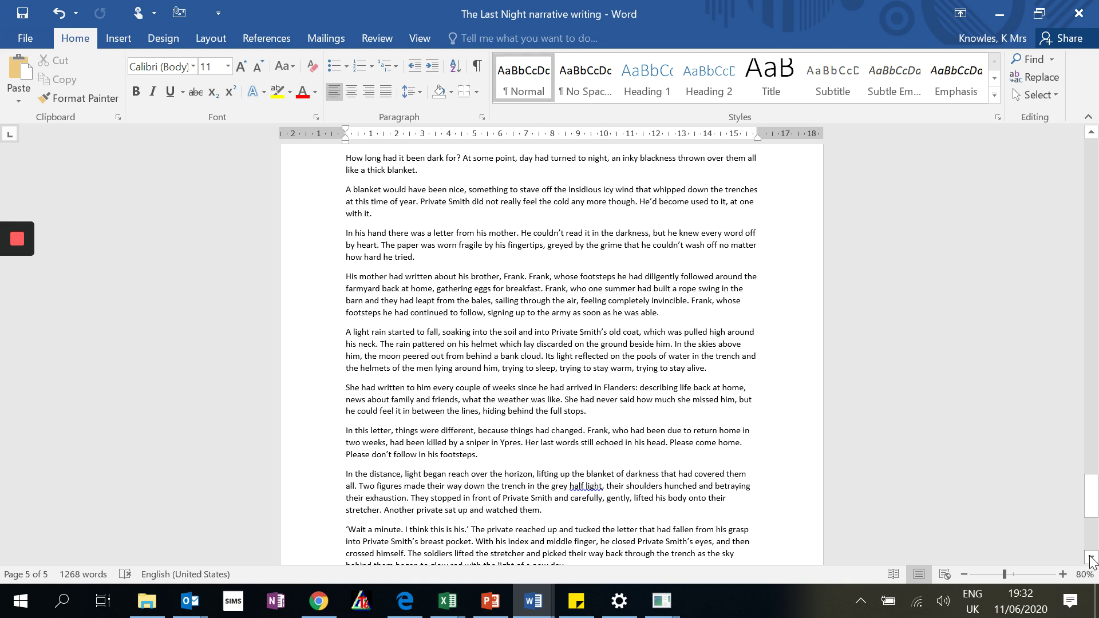
{"action": "left_click", "coordinate": [1091, 558]}
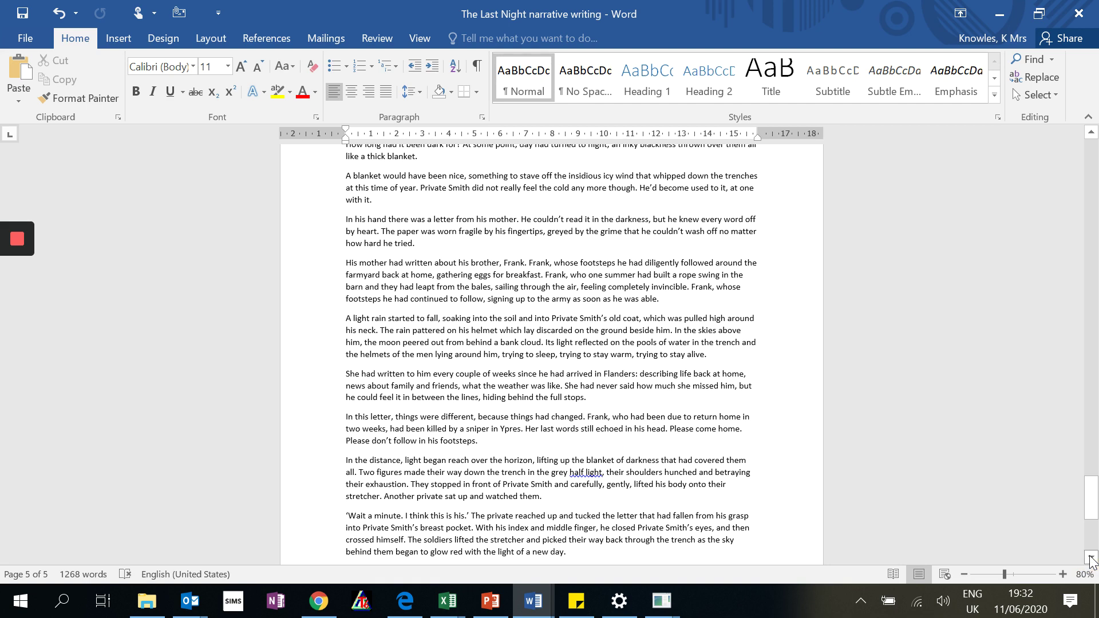
{"action": "left_click", "coordinate": [1091, 133]}
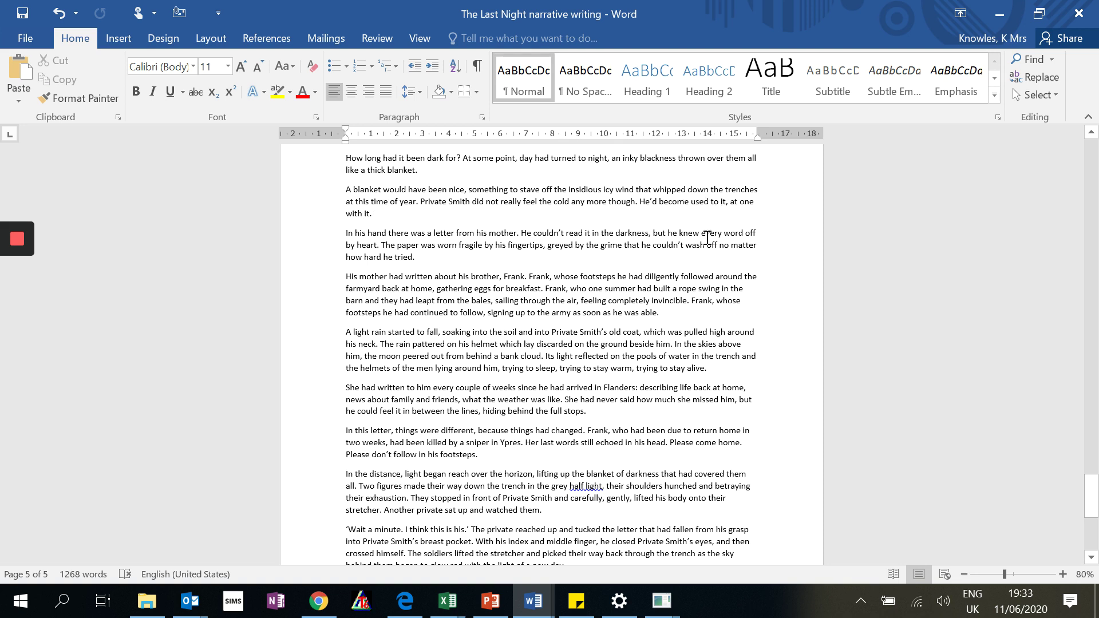
Show the Sticky Notes note listing Anadiplosis, Anaphora, Epistrophe and List of 3.
{"action": "left_click", "coordinate": [577, 608]}
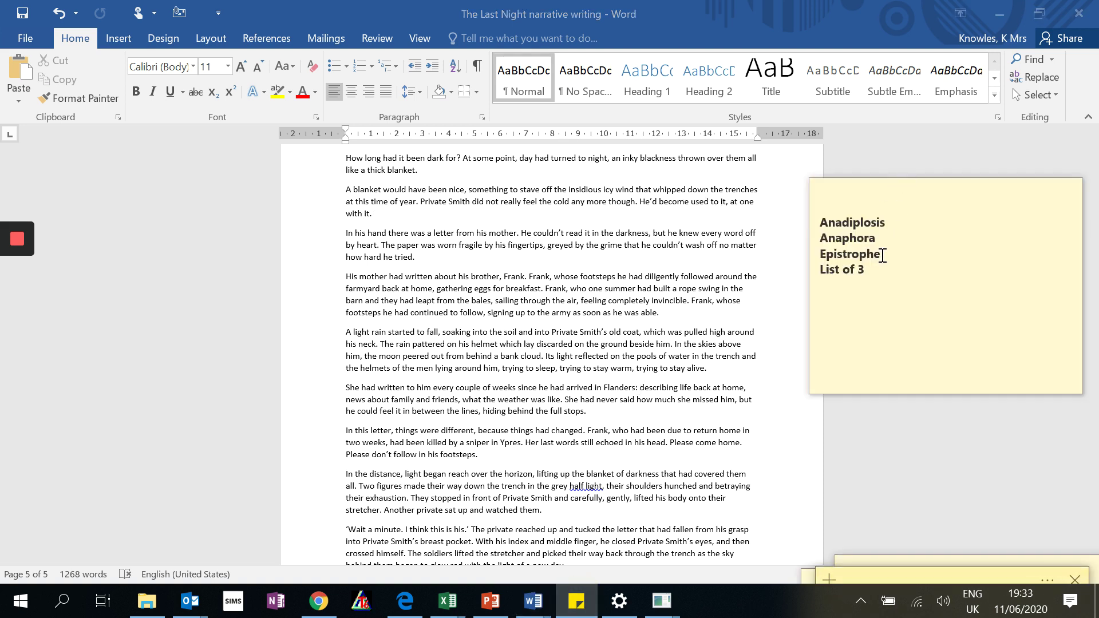
{"action": "left_click", "coordinate": [880, 256]}
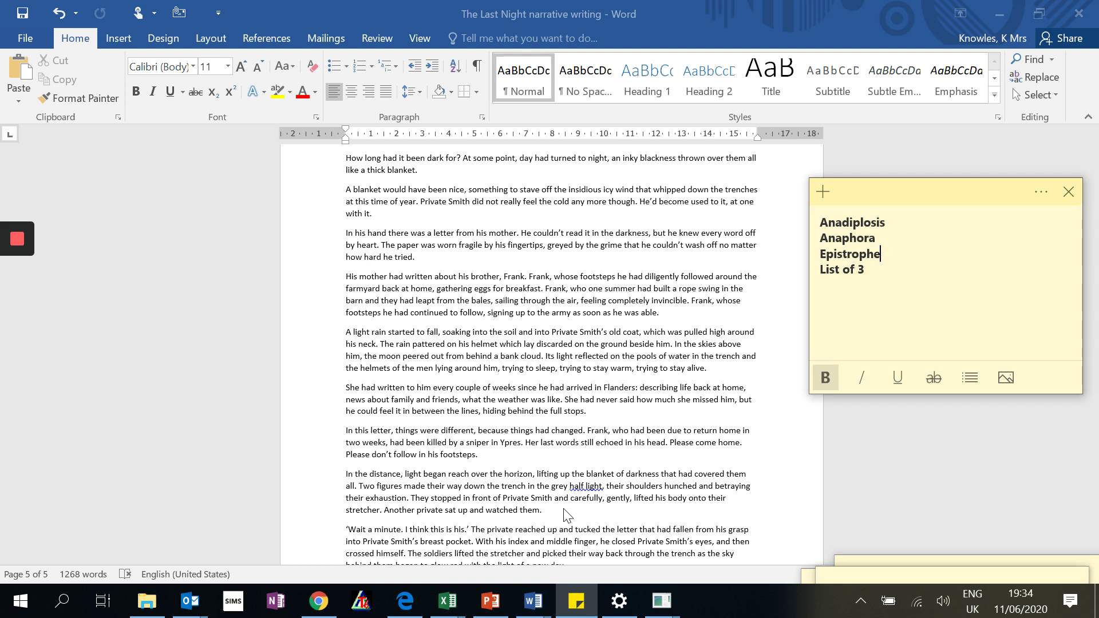
Return to Word and scroll to page 1's title and Think, Perspective, Structure steps.
{"action": "left_click", "coordinate": [955, 500]}
{"action": "left_click_drag", "start_coordinate": [1091, 496], "coordinate": [1092, 157]}
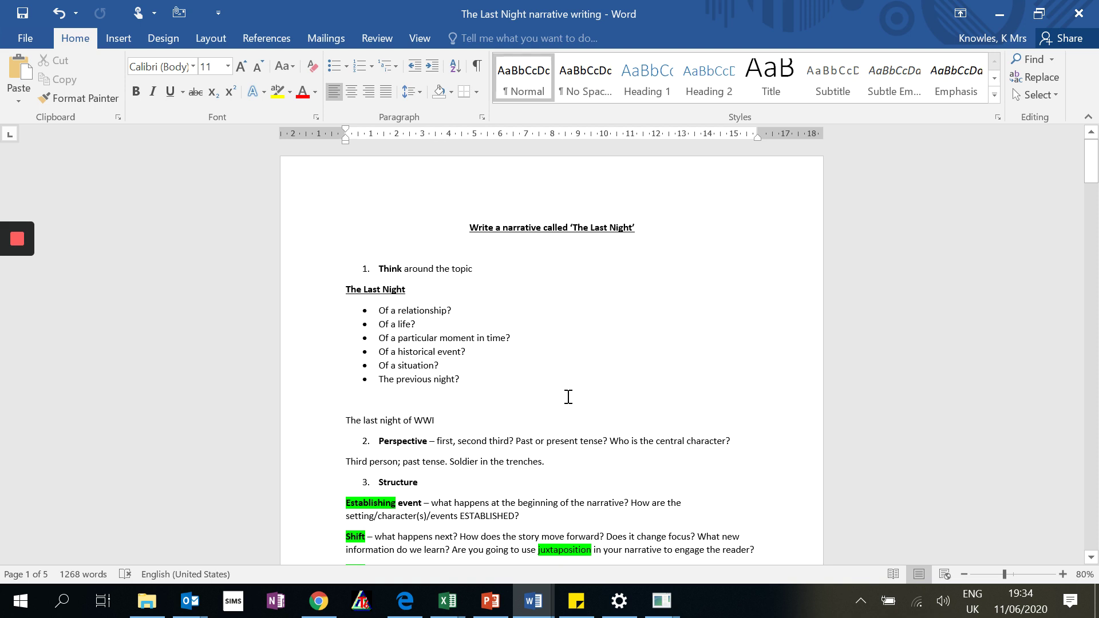
{"action": "mouse_move", "coordinate": [19, 243]}
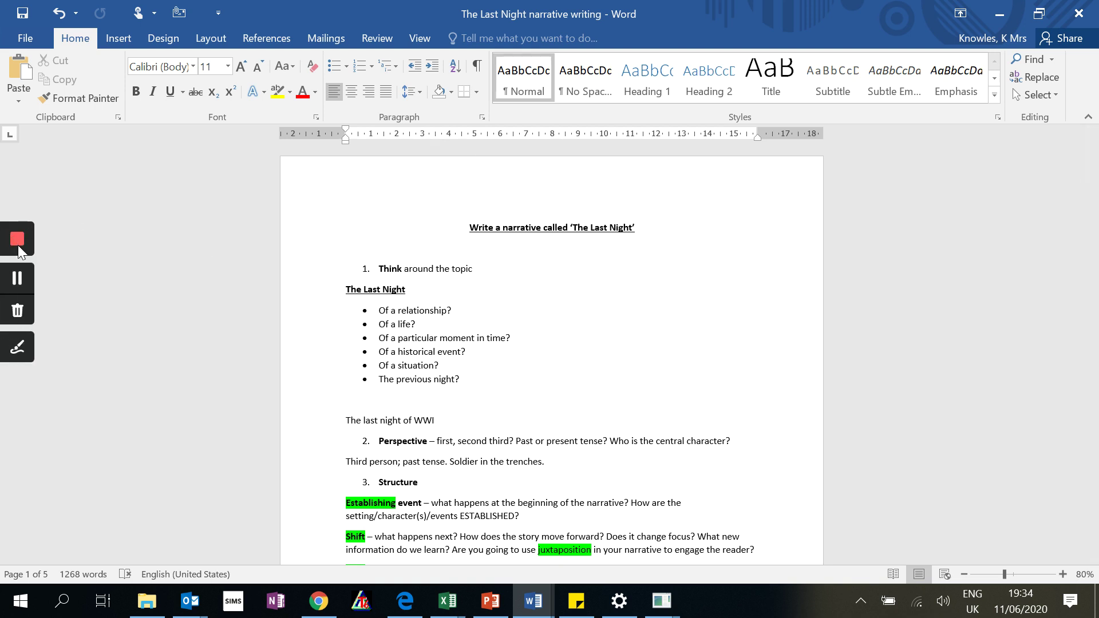